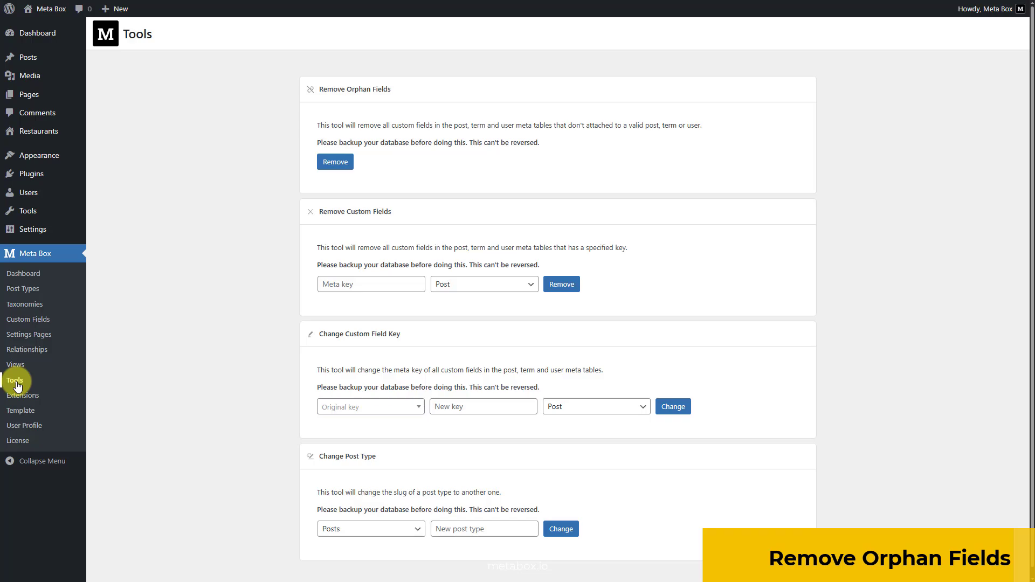
# Remove all orphan custom fields from the post, term and user meta tables and confirm the removal.
pyautogui.click(335, 162)
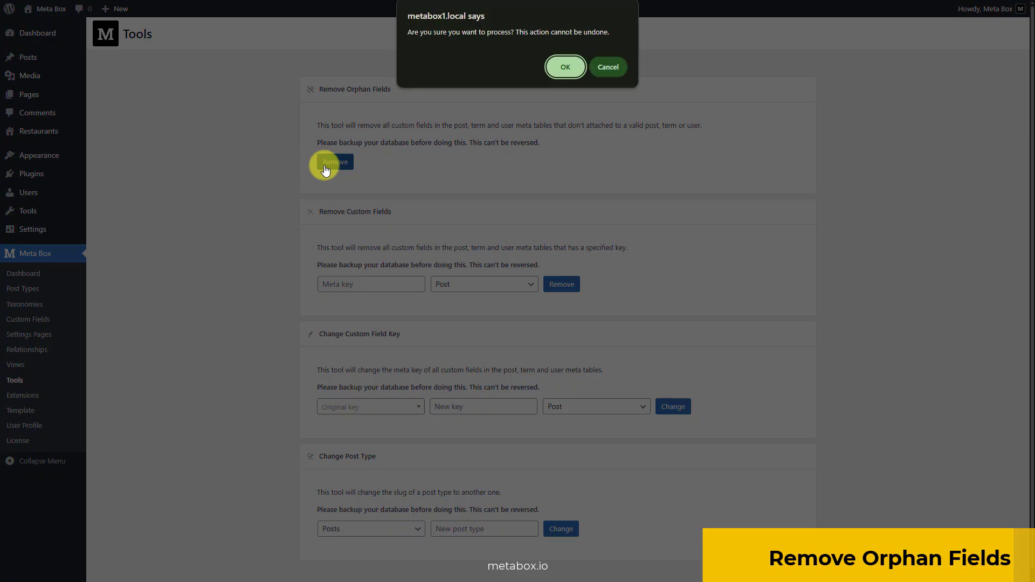
pyautogui.click(565, 67)
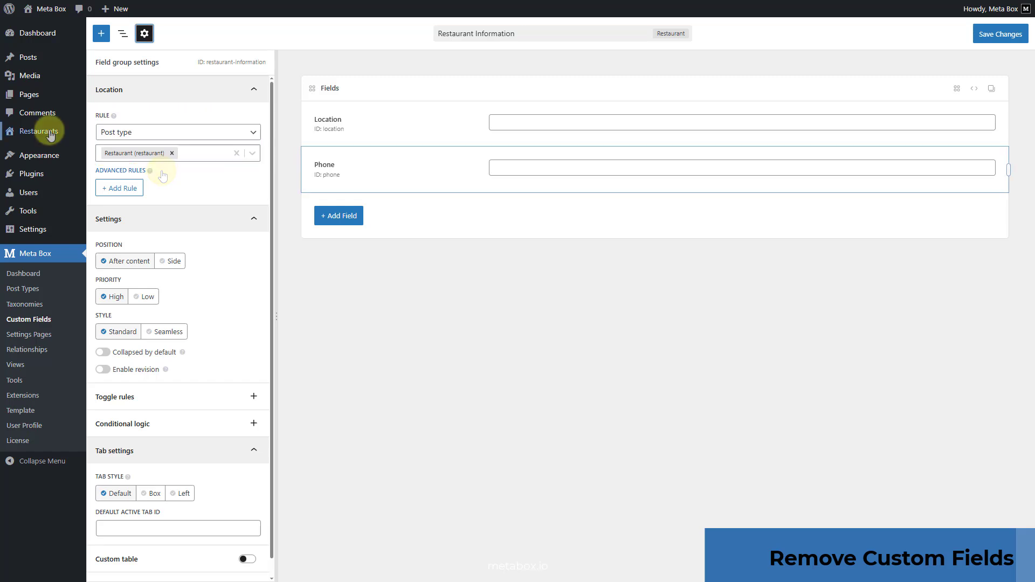
# Create a new restaurant entry titled "Enoteca Pinchiorri".
pyautogui.moveTo(50, 134)
pyautogui.click(120, 147)
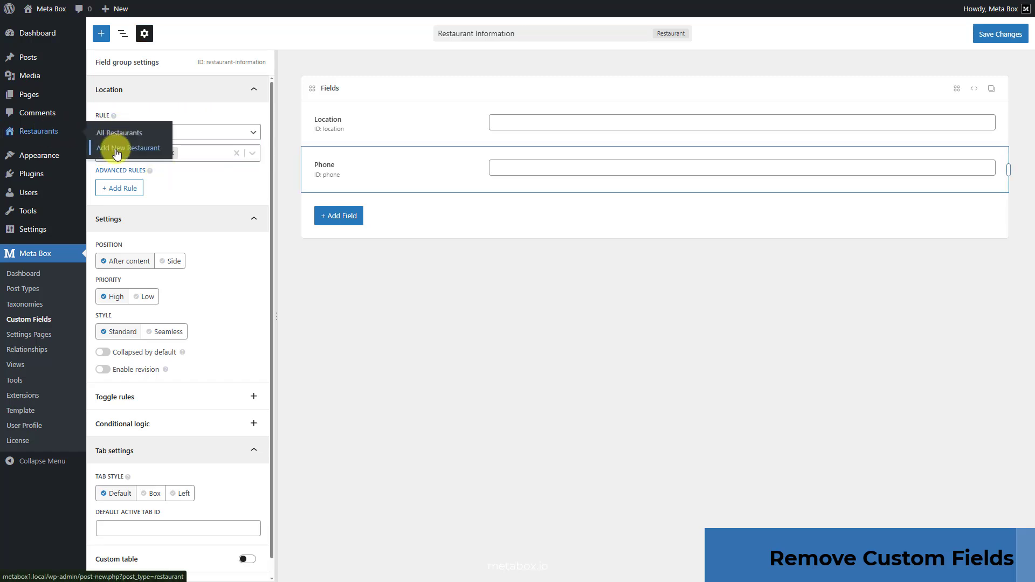
pyautogui.click(611, 126)
pyautogui.write('Enoteca Pinchiorri')
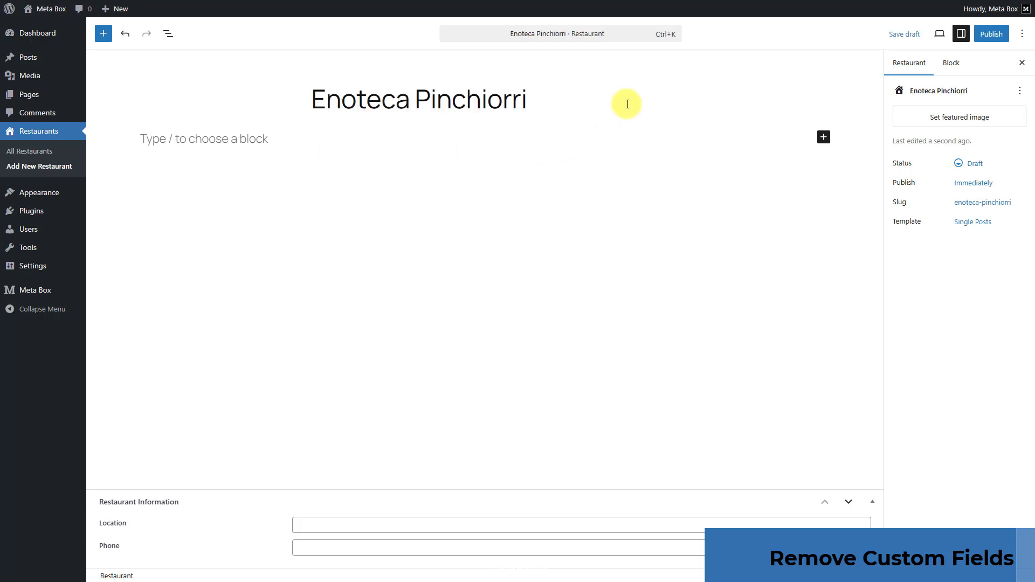
# Fill in the restaurant's location with its street address and its phone with the contact number, and publish the entry.
pyautogui.click(502, 525)
pyautogui.write('Via Ghibellina, 87, 50122 Firenze FI, Italy')
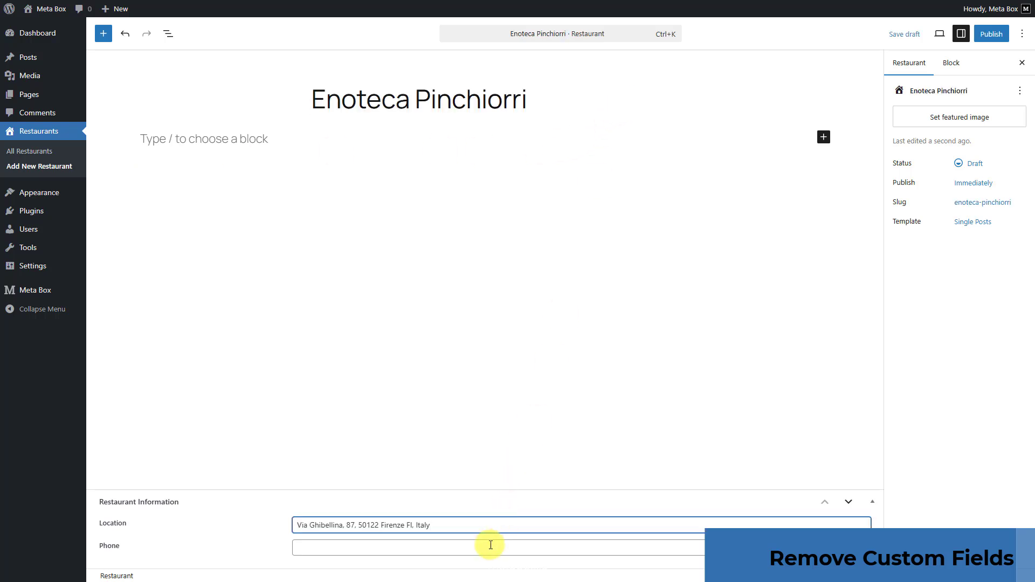
pyautogui.click(489, 548)
pyautogui.hotkey('ctrl', 'v')
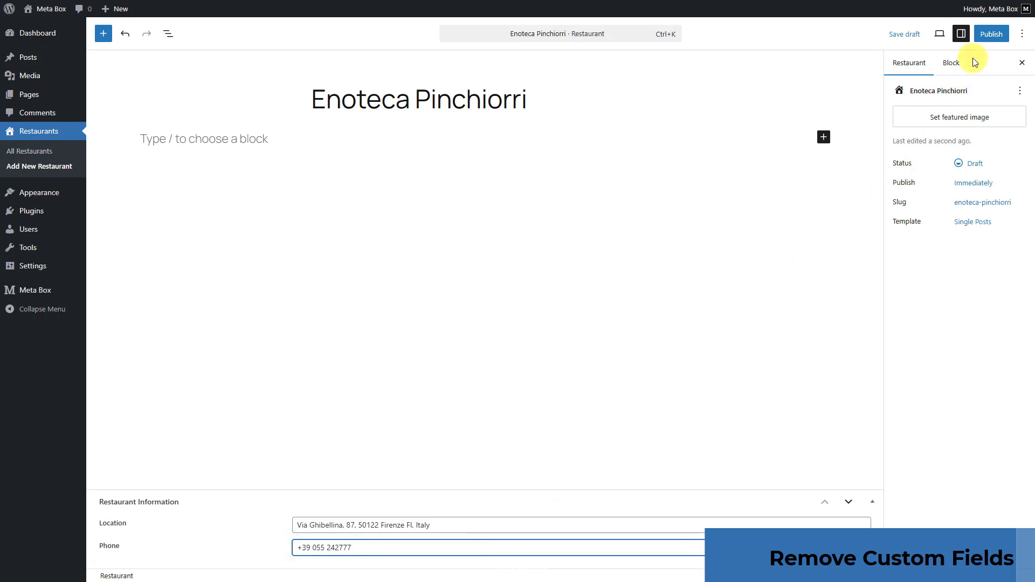
pyautogui.click(990, 36)
pyautogui.click(994, 34)
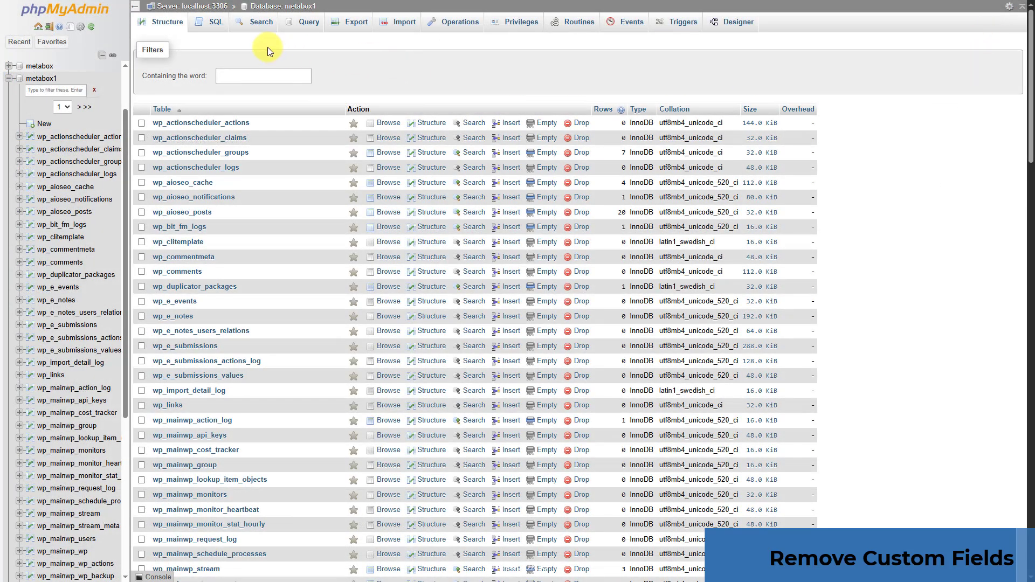
# In phpMyAdmin, run the query SELECT * FROM wp_postmeta WHERE meta_key = 'phone'; on the metabox1 database.
pyautogui.click(215, 23)
pyautogui.write("SELECT * FROM wp_postmeta WHERE meta_key = 'phone';")
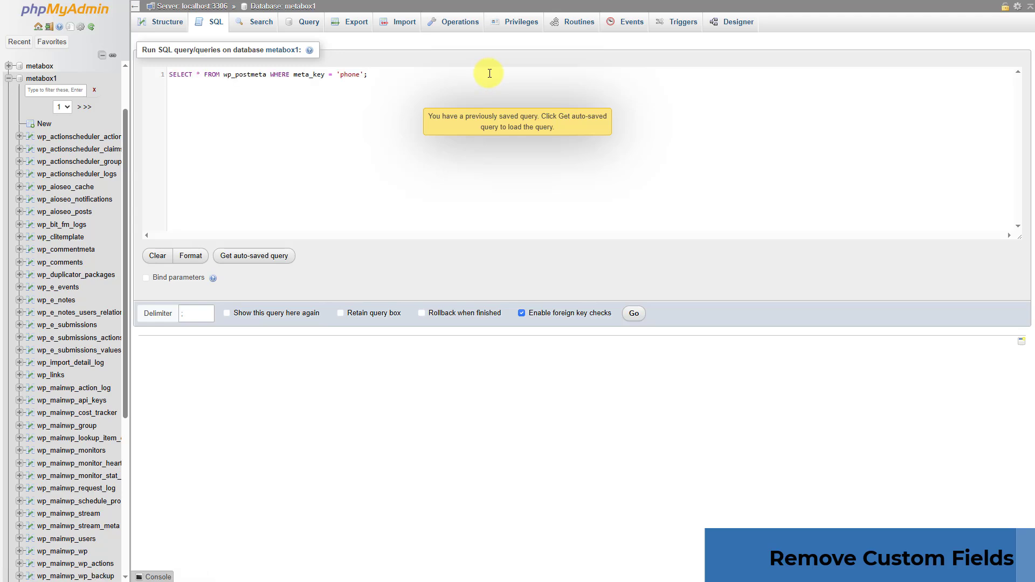
pyautogui.click(633, 313)
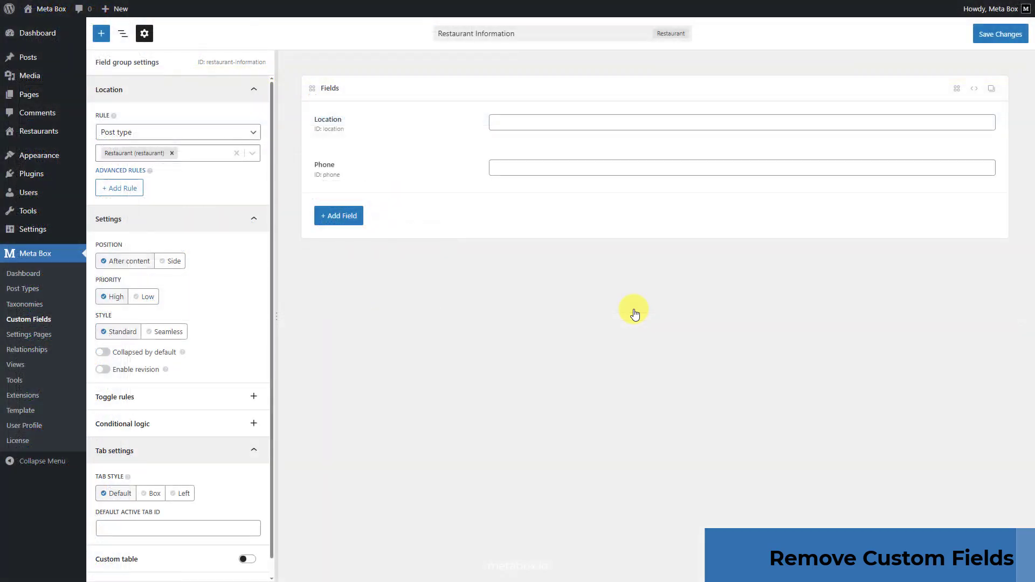
# Switch to WordPress, delete the Phone field from the Restaurant Information field group and save the changes.
pyautogui.click(409, 172)
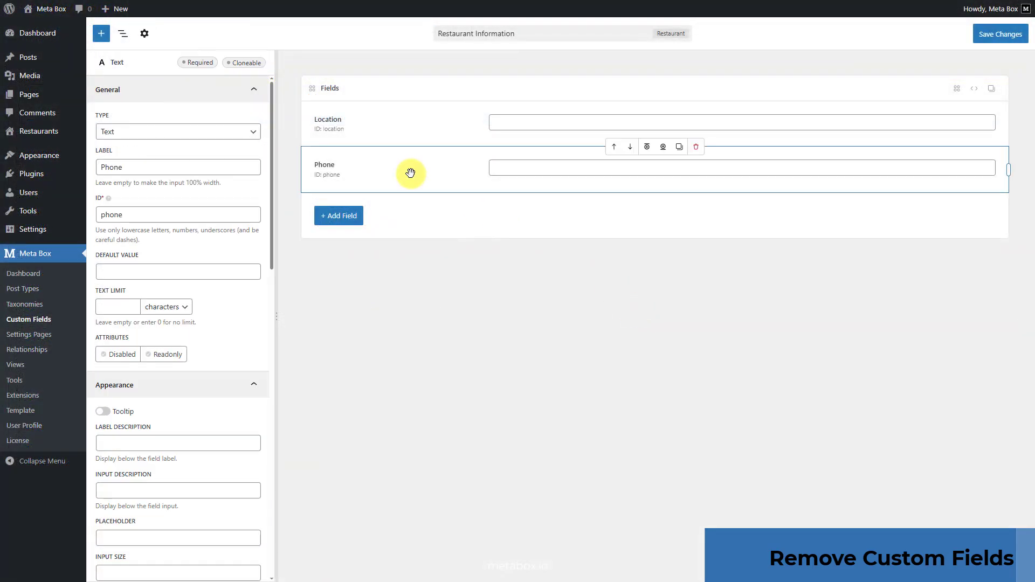
pyautogui.click(696, 146)
pyautogui.click(563, 56)
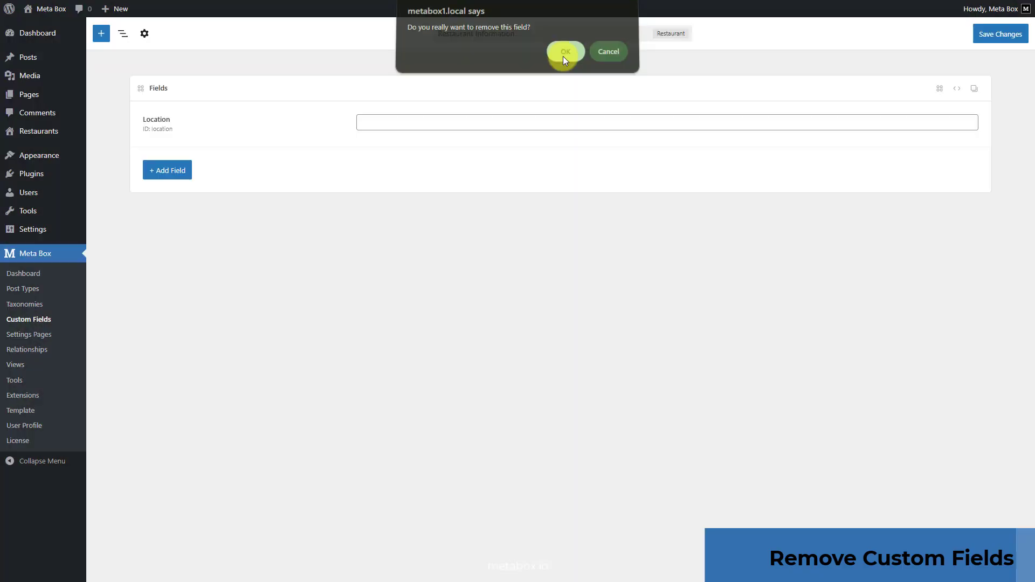
pyautogui.click(1000, 38)
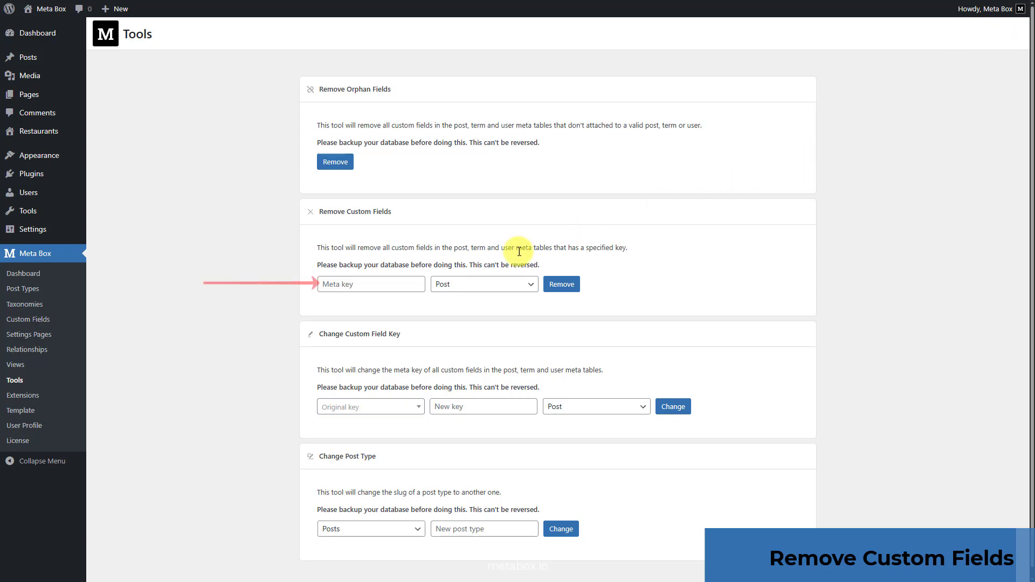
# Remove all custom fields with the meta key "phone" for the Post type, and refresh the phone query in phpMyAdmin.
pyautogui.click(410, 283)
pyautogui.write('phone')
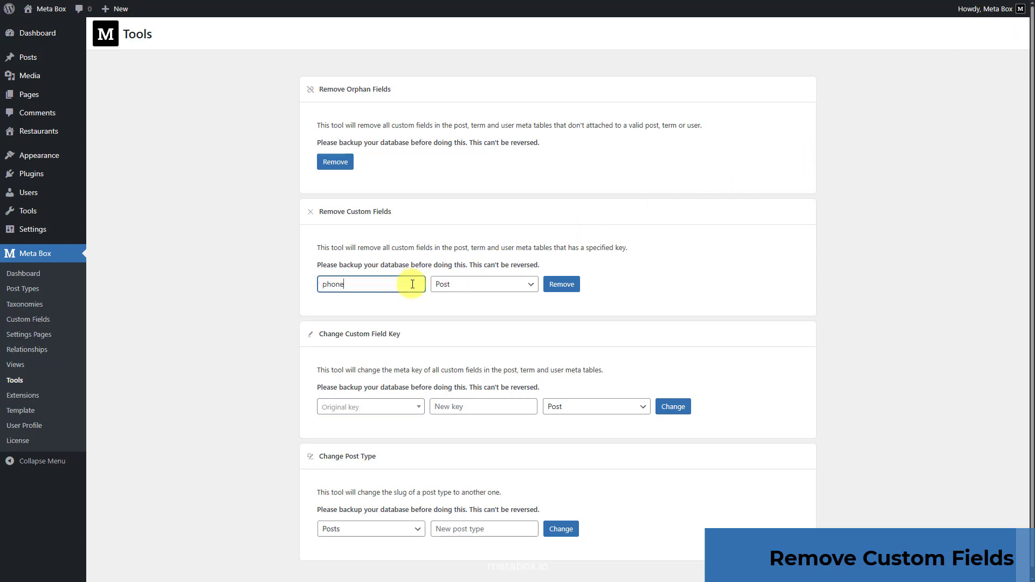
pyautogui.click(506, 285)
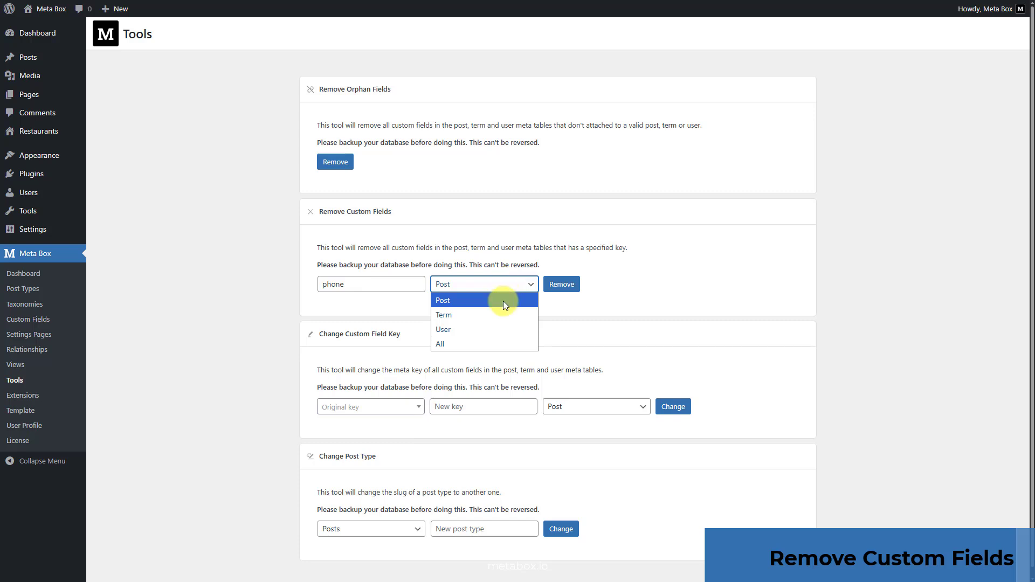
pyautogui.click(503, 301)
pyautogui.click(550, 286)
pyautogui.click(563, 69)
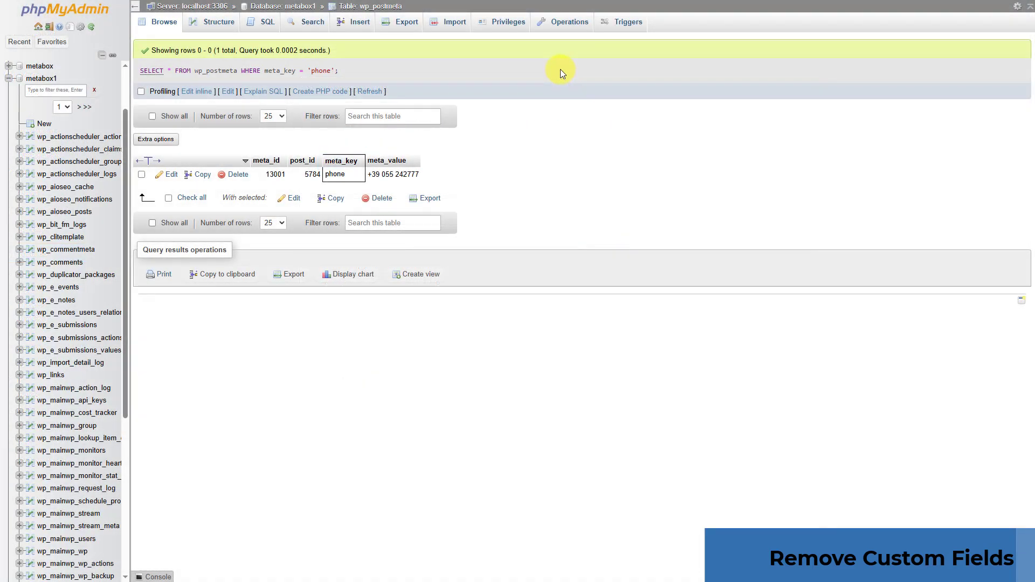
pyautogui.click(369, 93)
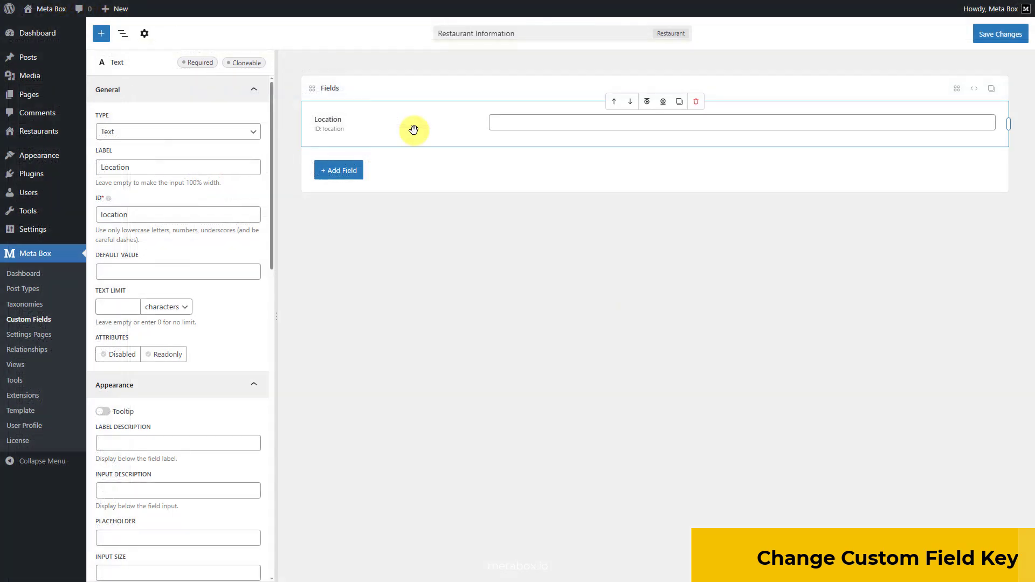
# In the Restaurant Information field group, set the Location field's label to "Address" and its ID to "address", and save the changes.
pyautogui.doubleClick(192, 167)
pyautogui.write('Address')
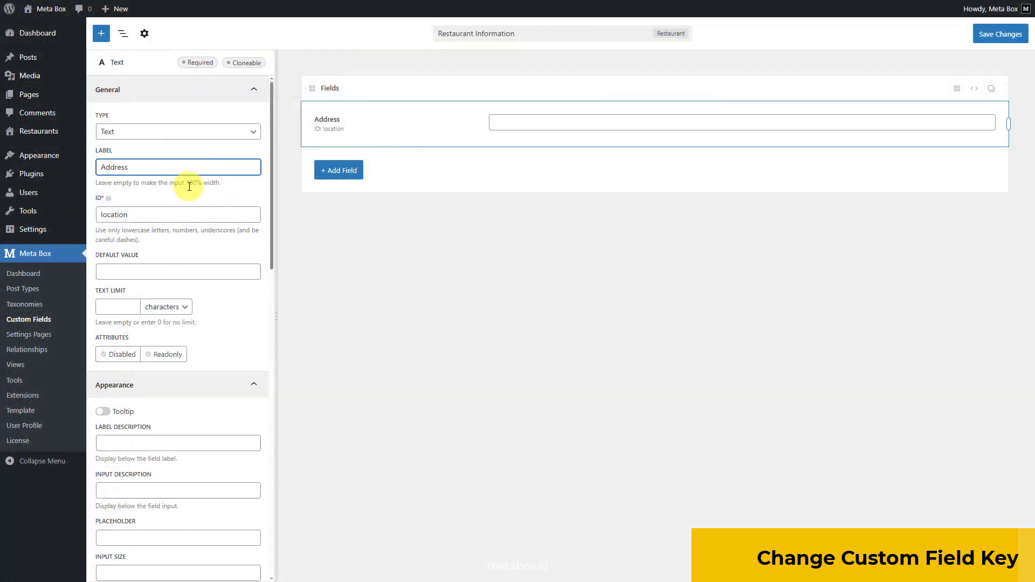
pyautogui.doubleClick(173, 215)
pyautogui.write('address')
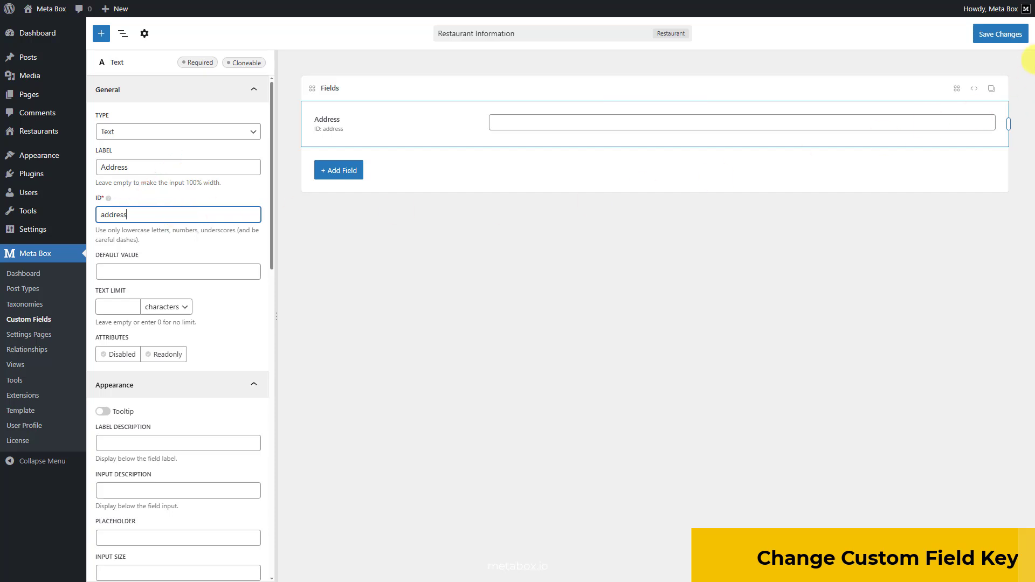
pyautogui.click(1007, 39)
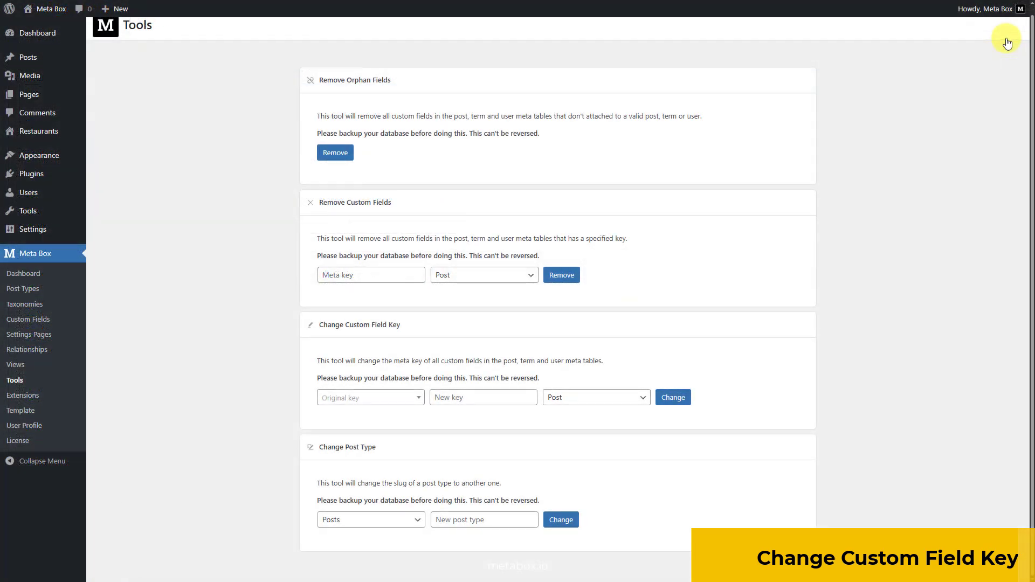
# Change the custom field key "location" to "address" for the Post type and confirm the change.
pyautogui.click(393, 399)
pyautogui.write('location')
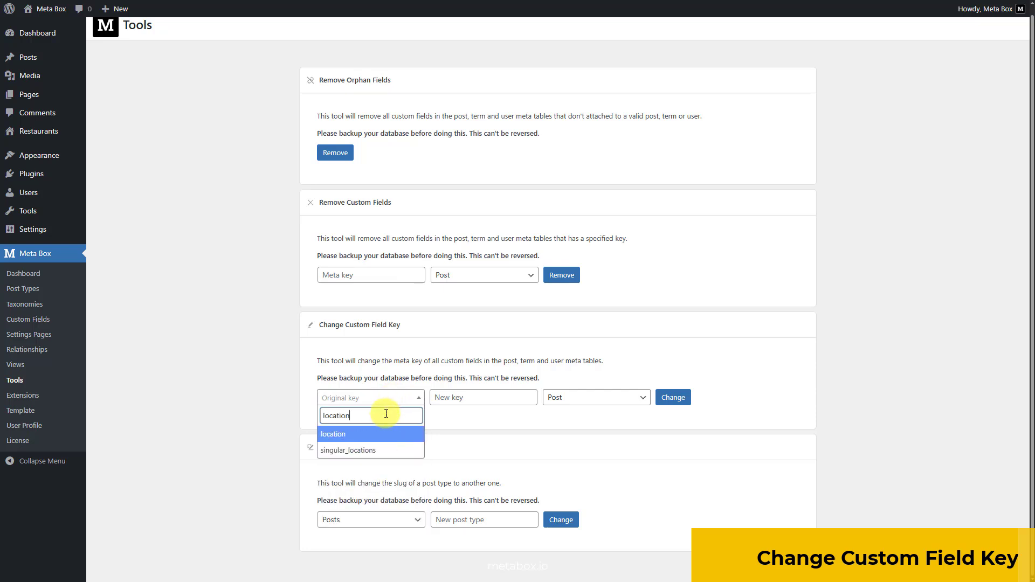
pyautogui.click(372, 434)
pyautogui.click(478, 396)
pyautogui.write('address')
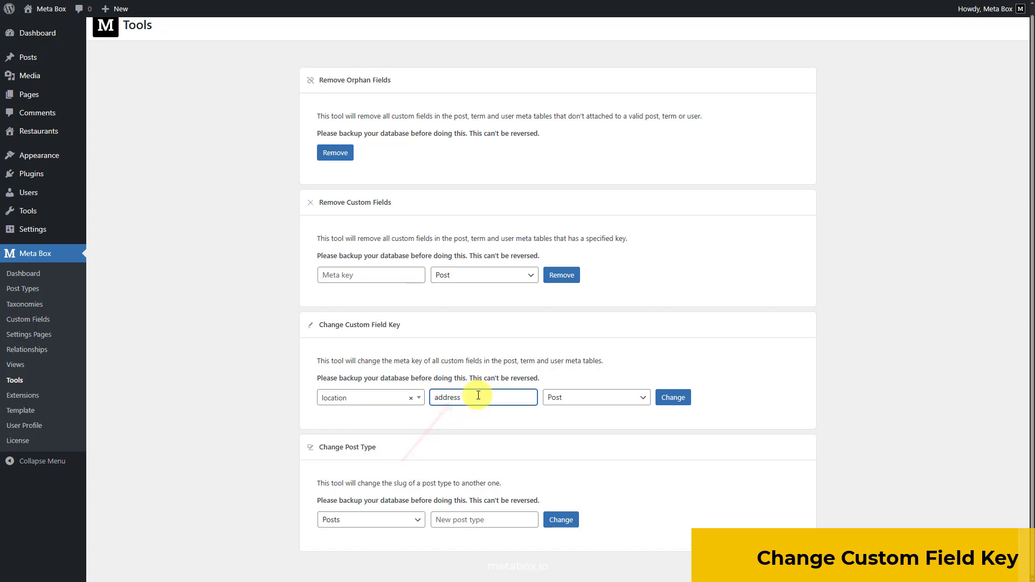
pyautogui.click(585, 397)
pyautogui.click(588, 412)
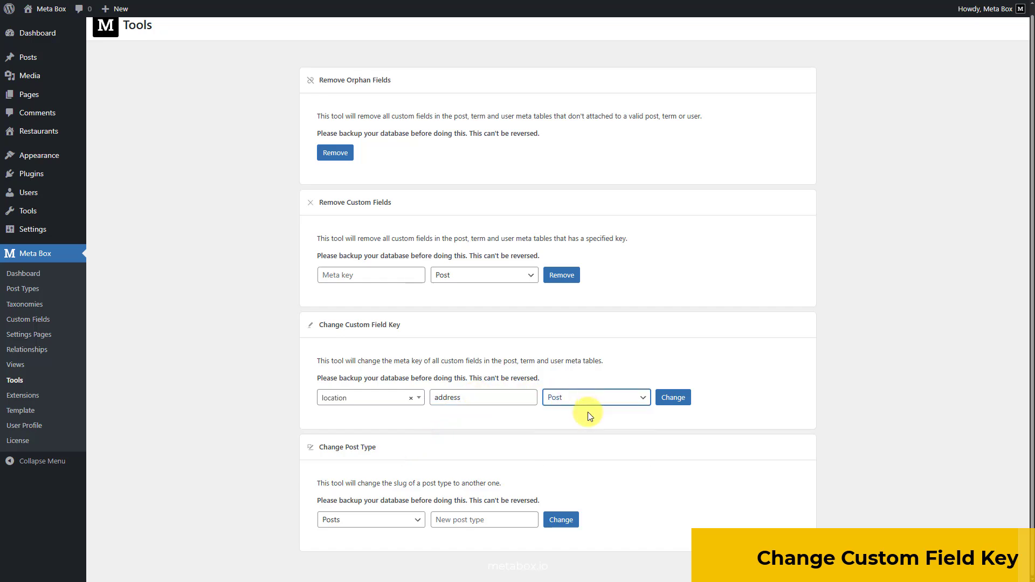
pyautogui.click(671, 399)
pyautogui.click(556, 73)
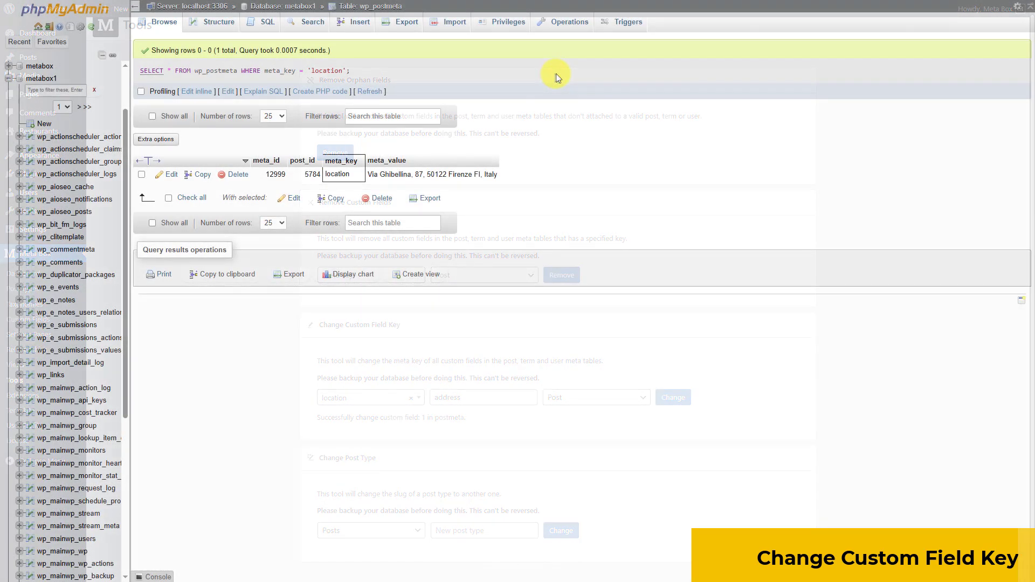
# In phpMyAdmin, refresh the location query, and rerun it on wp_postmeta with the meta_key 'address'.
pyautogui.click(374, 93)
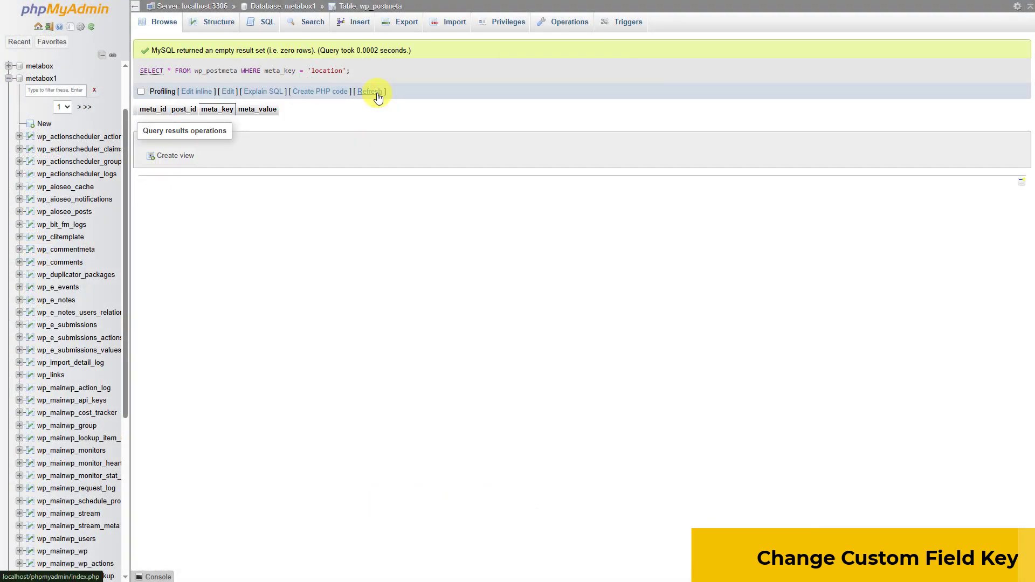
pyautogui.click(207, 91)
pyautogui.moveTo(331, 66); pyautogui.dragTo(362, 65)
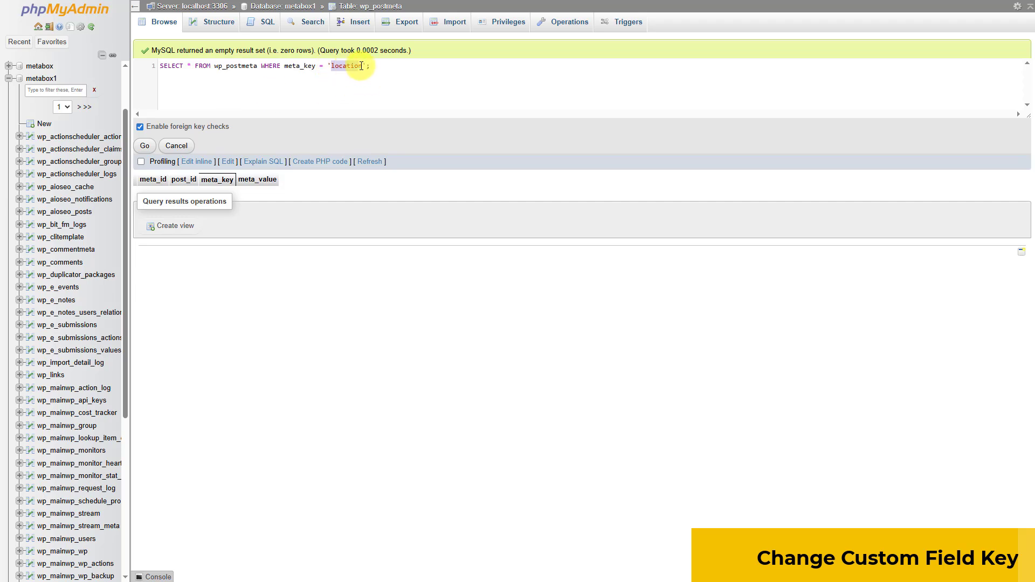
pyautogui.write('address')
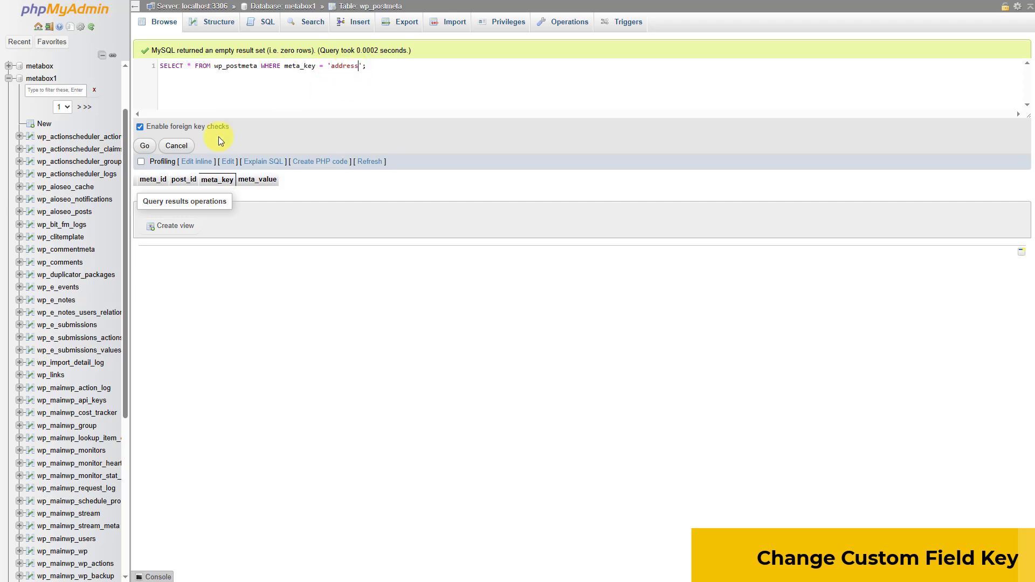
pyautogui.click(146, 147)
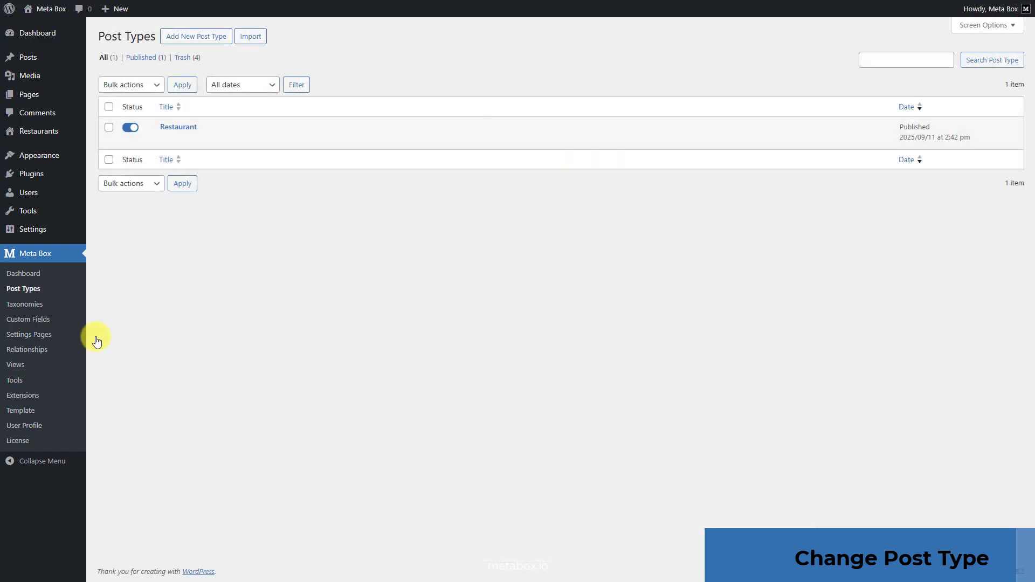
# Deactivate the Restaurant post type in WordPress, and convert the "restaurant" post type slug to "post", confirming the change.
pyautogui.click(127, 132)
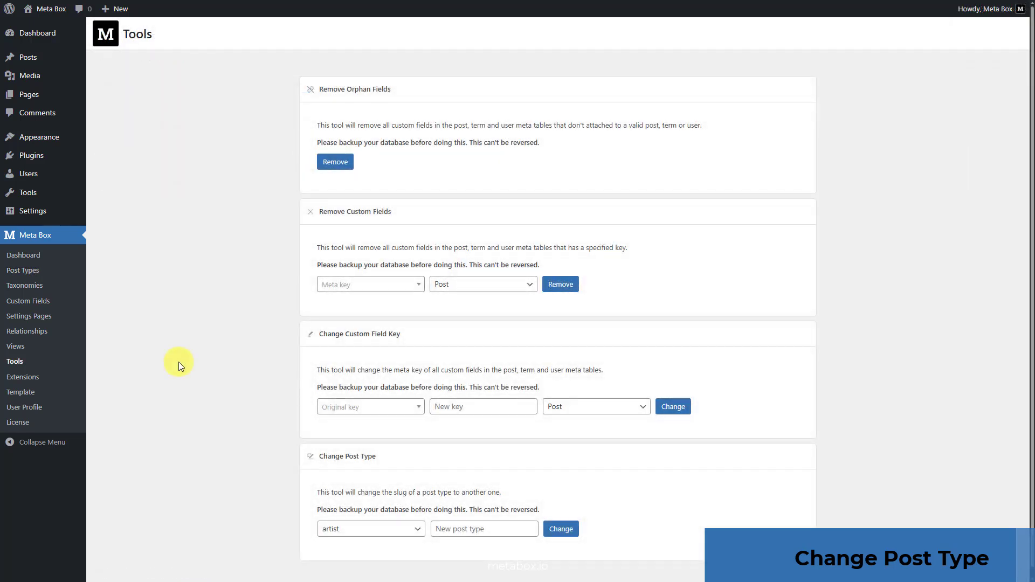
pyautogui.scroll(-1, 179, 362)
pyautogui.click(402, 525)
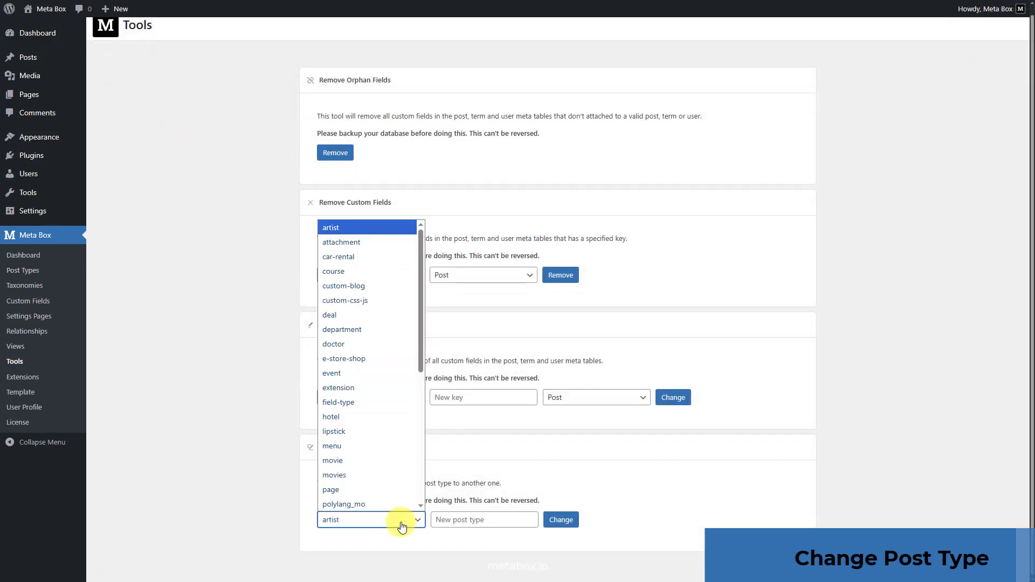
pyautogui.press('r')
pyautogui.scroll(-3, 400, 492)
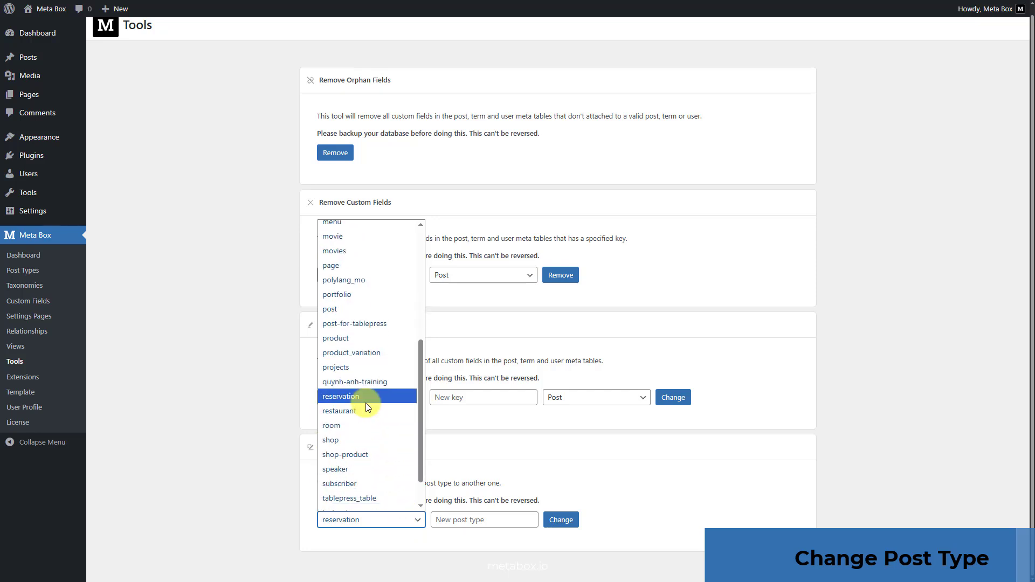
pyautogui.click(365, 409)
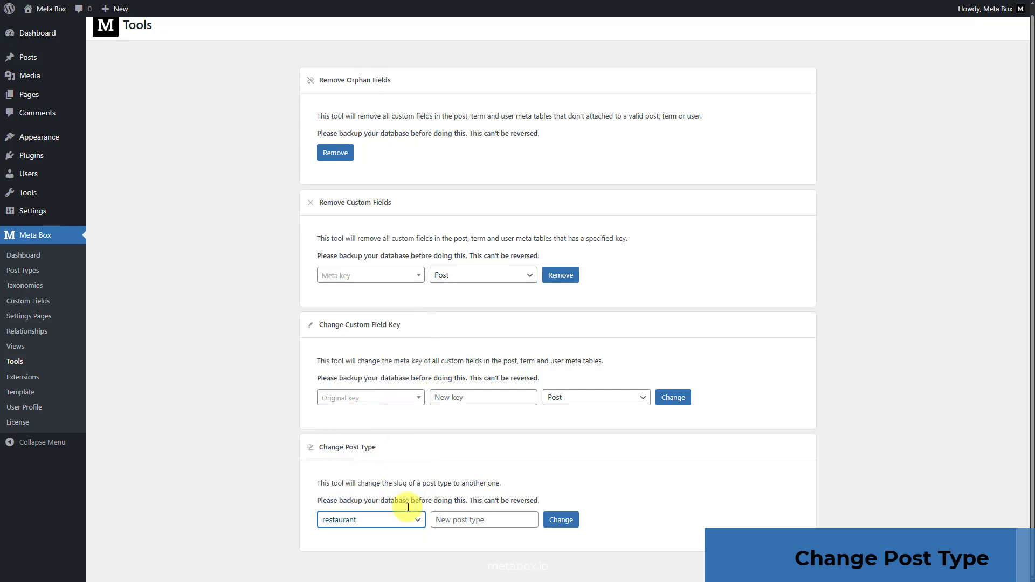
pyautogui.click(489, 521)
pyautogui.write('post')
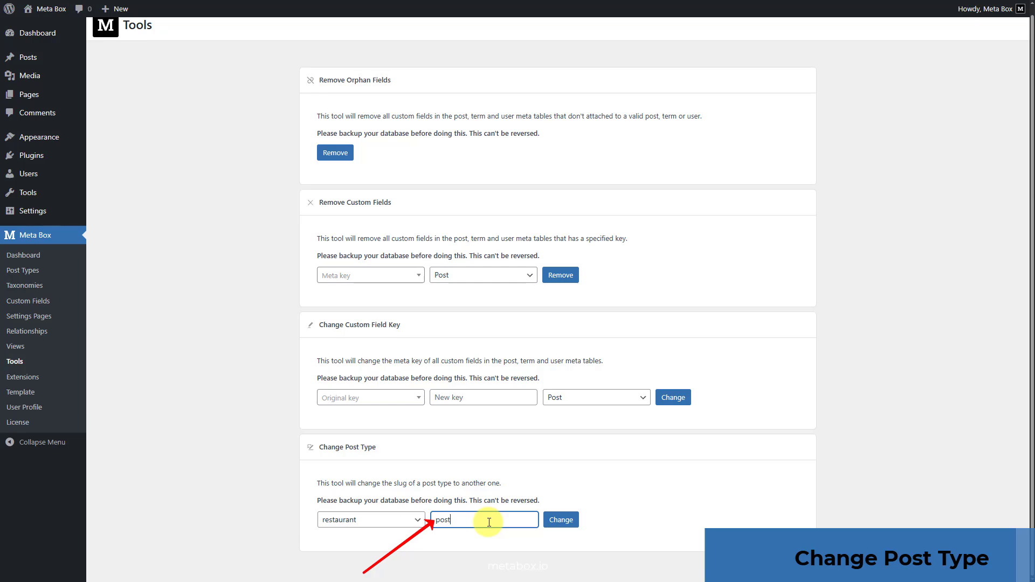
pyautogui.click(561, 519)
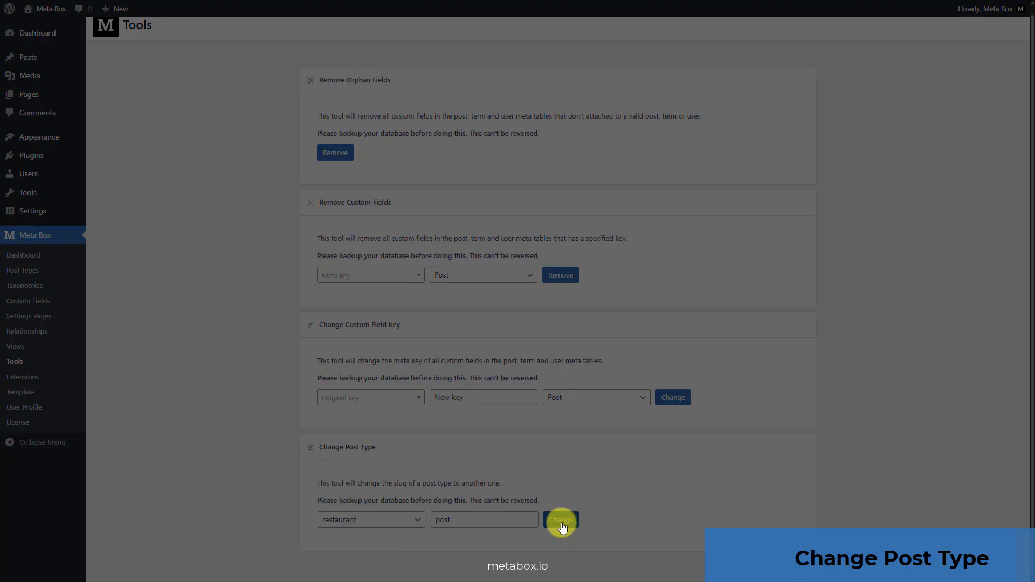
pyautogui.click(564, 74)
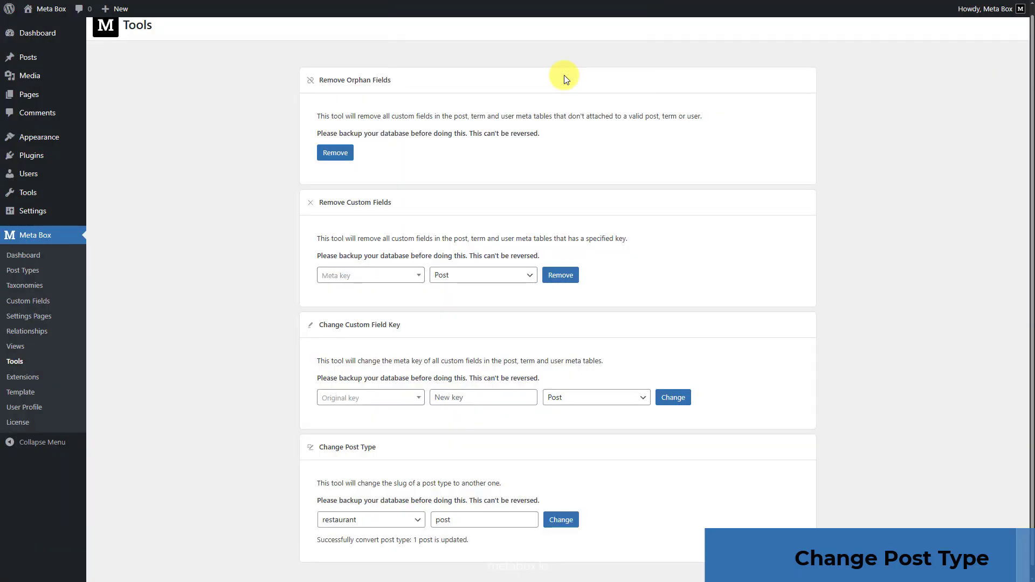